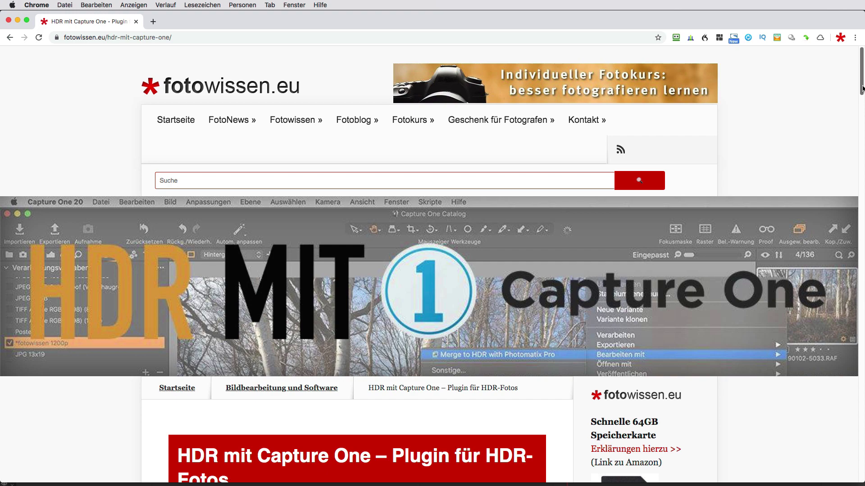
Step: Scroll the fotowissen.eu article and follow 'Beta Version PP für C1 >>' to the hdrsoft Photomatix beta page
{"action": "left_click_drag", "start_coordinate": [862, 88], "coordinate": [863, 285]}
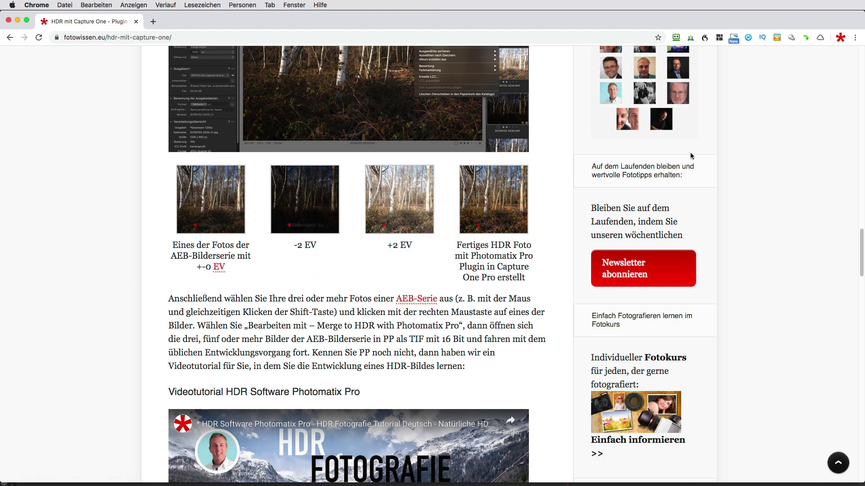
{"action": "left_click_drag", "start_coordinate": [861, 249], "coordinate": [851, 195]}
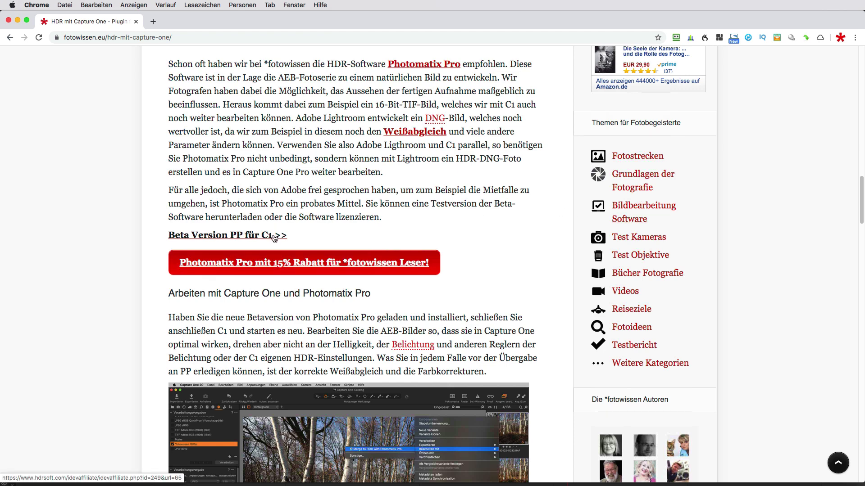
{"action": "left_click", "coordinate": [269, 237]}
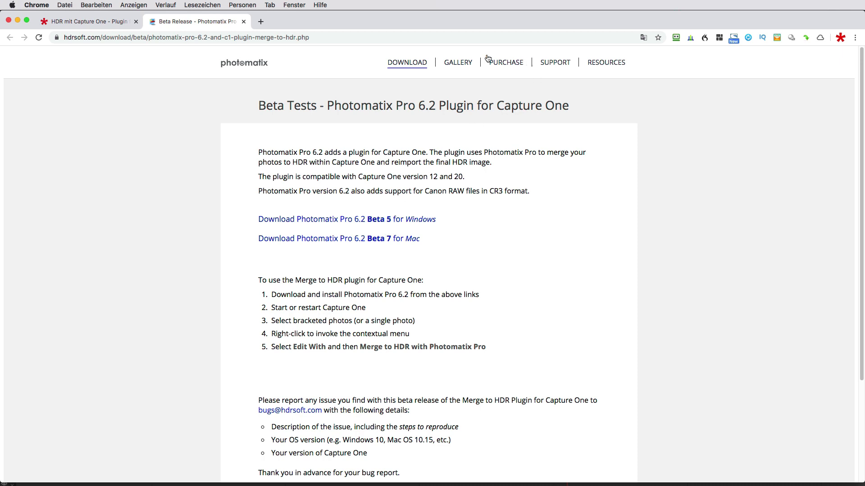
Step: Compare the fotowissen.eu and hdrsoft tabs, then close the Photomatix beta tab
{"action": "left_click", "coordinate": [118, 22]}
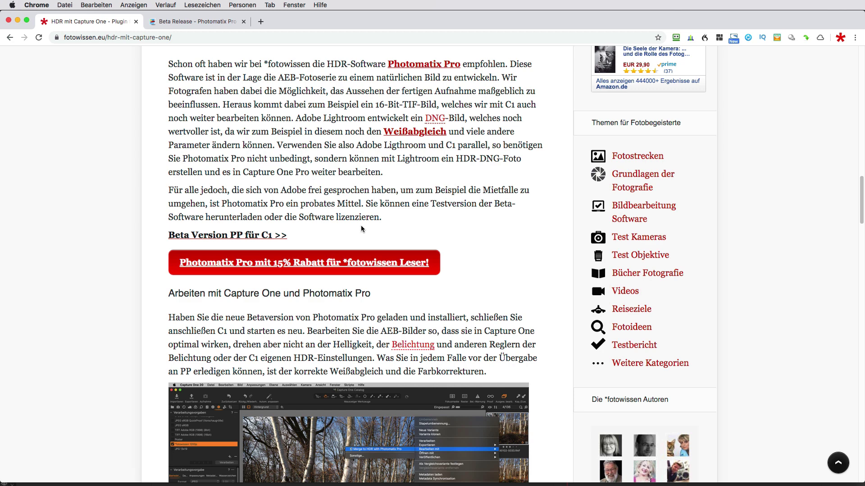
{"action": "left_click", "coordinate": [194, 22]}
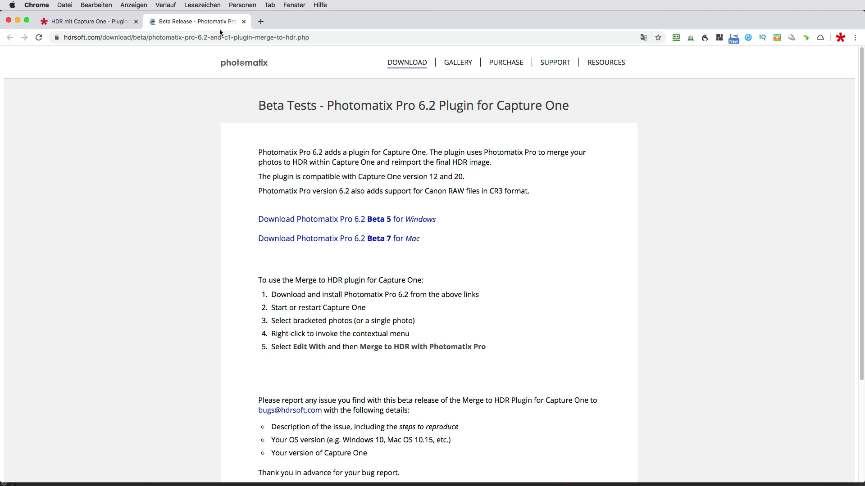
{"action": "left_click", "coordinate": [243, 21]}
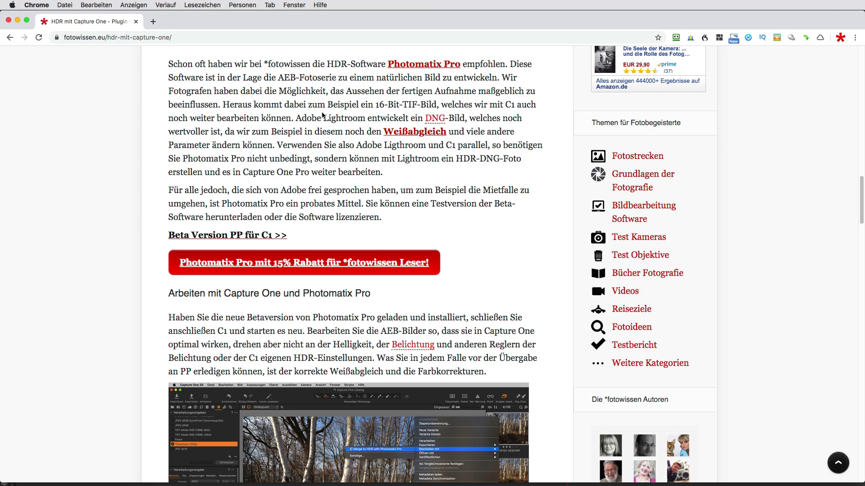
Step: Switch to Capture One 20, check the brackets' metadata, then return to the Belichtung tools
{"action": "key", "text": "cmd+Tab"}
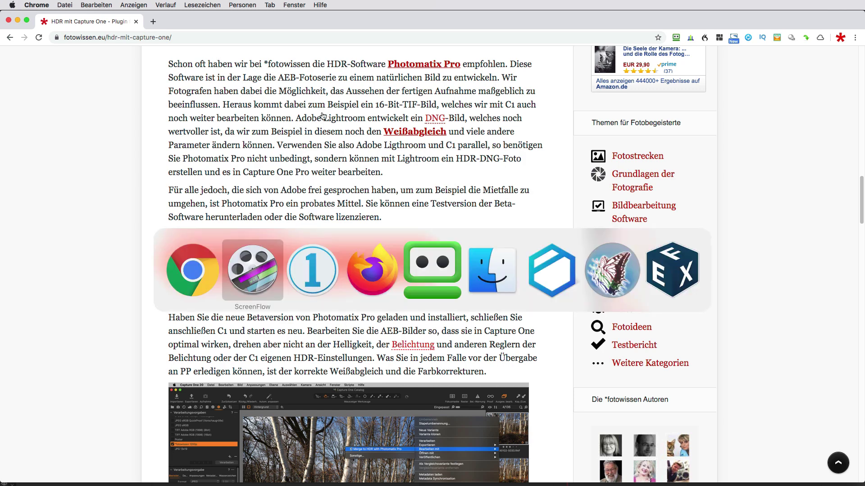
{"action": "key", "text": "super+Tab"}
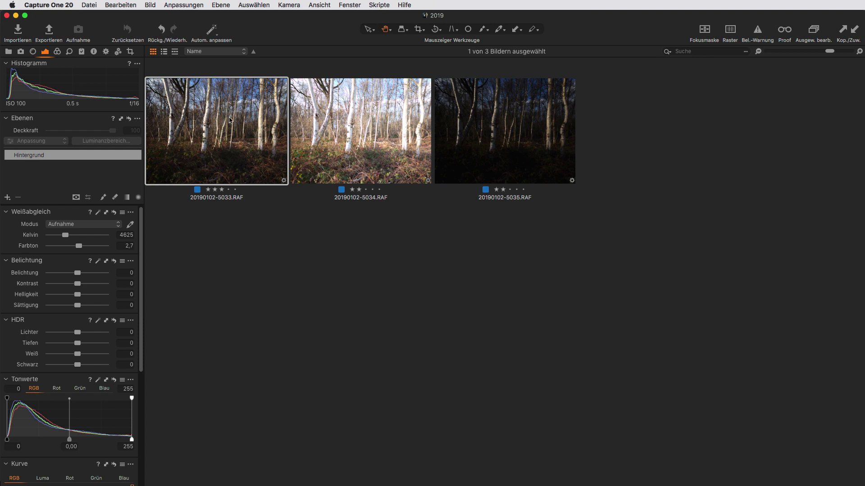
{"action": "left_click", "coordinate": [93, 50]}
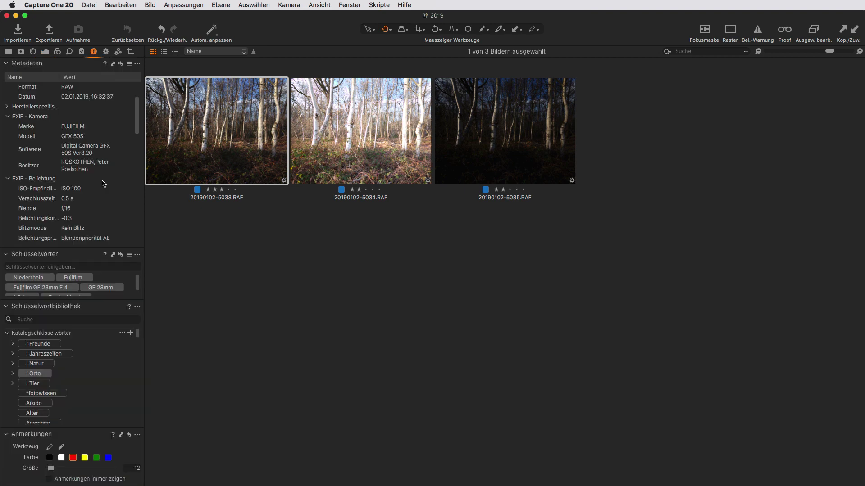
{"action": "scroll", "coordinate": [138, 125], "scroll_direction": "up", "scroll_amount": 1}
{"action": "scroll", "coordinate": [136, 121], "scroll_direction": "up", "scroll_amount": 2}
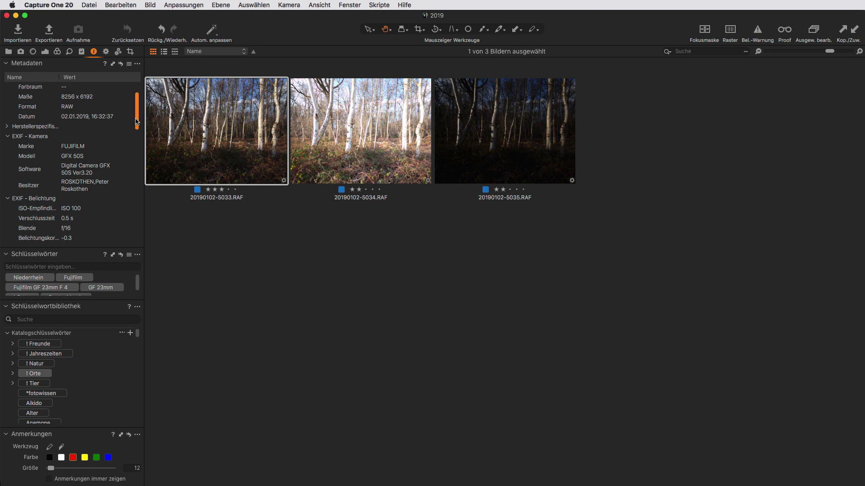
{"action": "scroll", "coordinate": [136, 122], "scroll_direction": "up", "scroll_amount": 1}
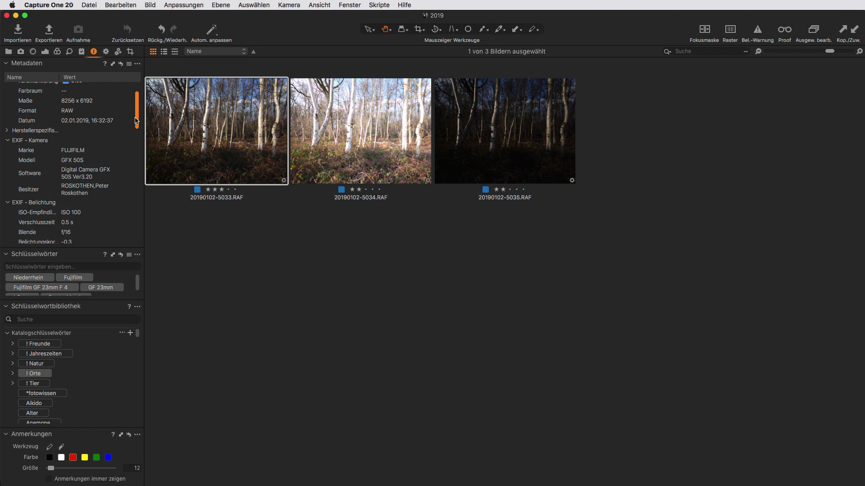
{"action": "scroll", "coordinate": [136, 121], "scroll_direction": "up", "scroll_amount": 1}
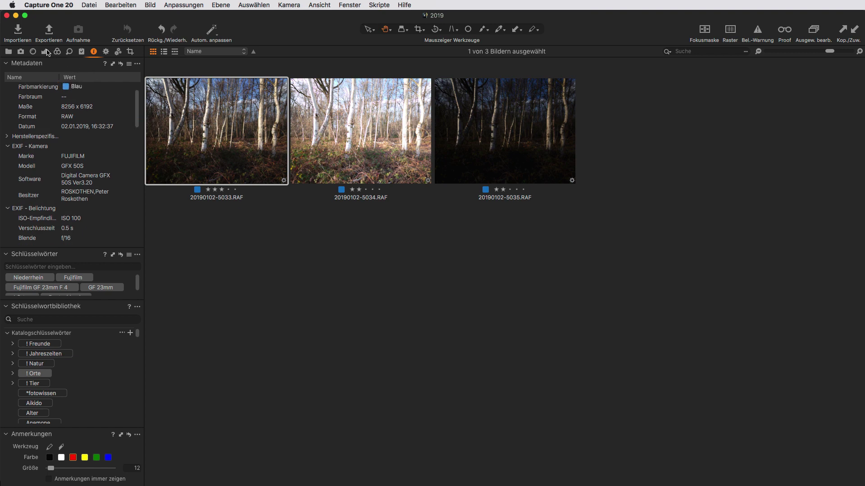
{"action": "left_click", "coordinate": [46, 52]}
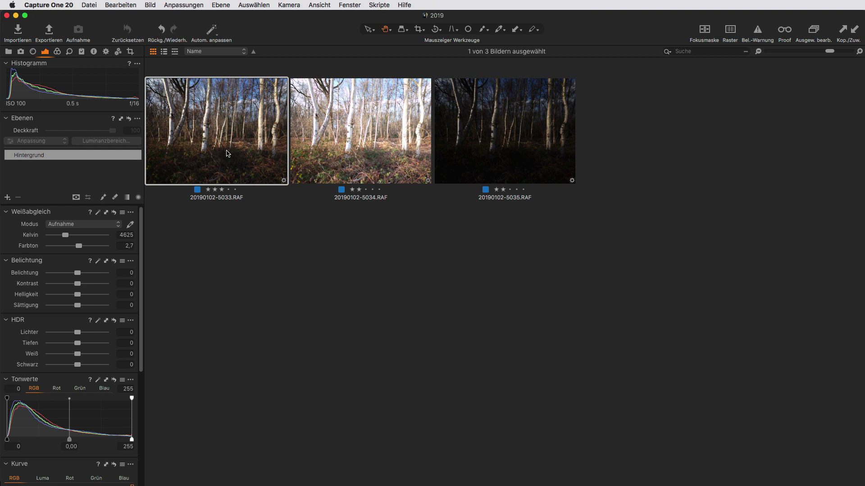
Step: Open 20190102-5033.RAF large and set its white balance to Tageslicht (4929 K)
{"action": "double_click", "coordinate": [242, 197]}
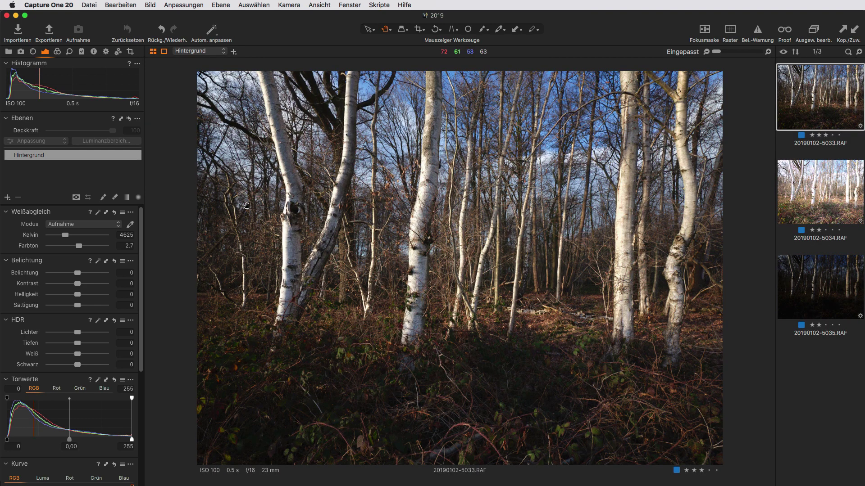
{"action": "left_click", "coordinate": [113, 226]}
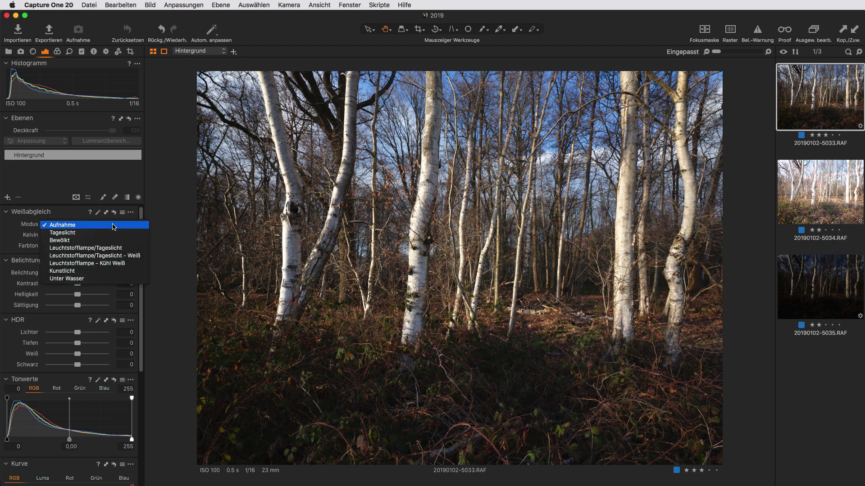
{"action": "left_click", "coordinate": [112, 233]}
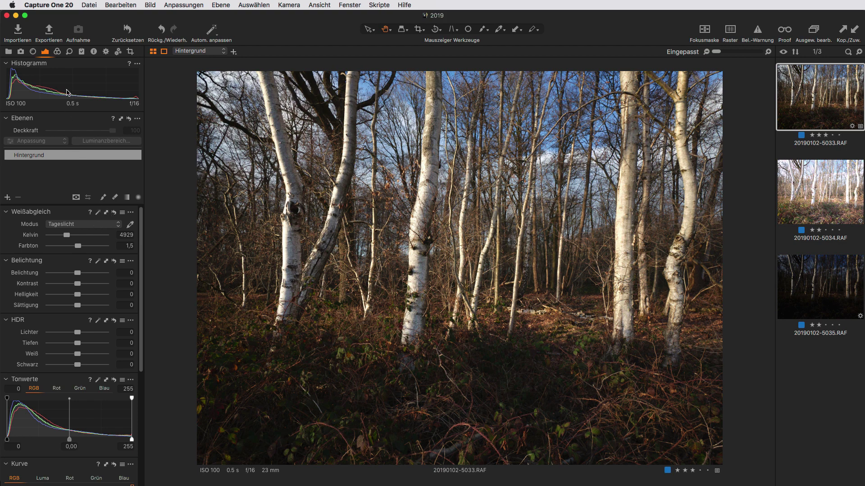
{"action": "left_click", "coordinate": [69, 51]}
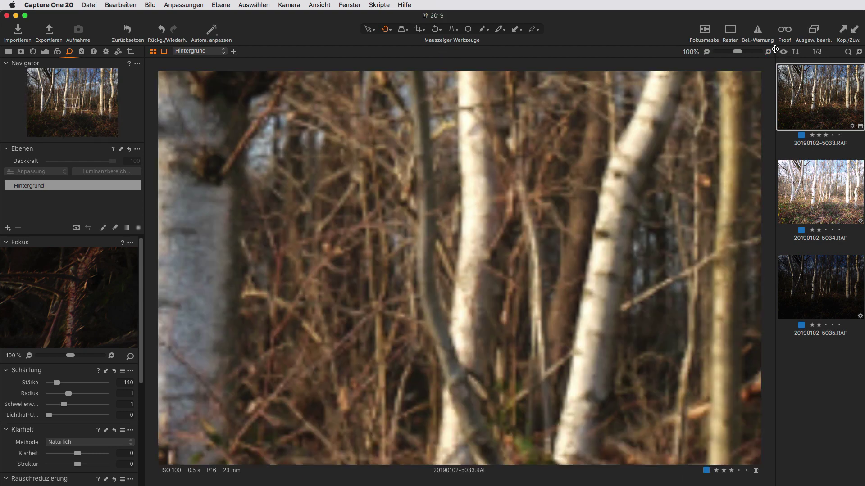
Step: At 100% zoom, apply the Fujifilm sharpening preset (290, radius 0,4, threshold 0,5)
{"action": "left_click", "coordinate": [768, 51]}
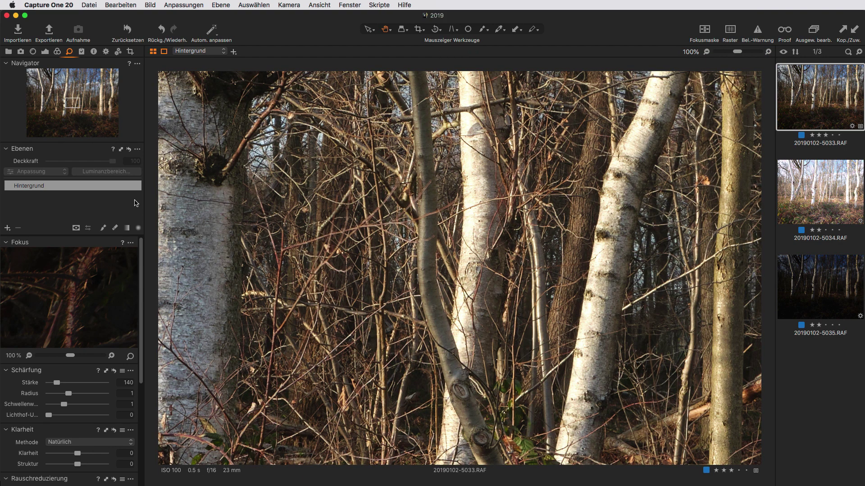
{"action": "left_click_drag", "start_coordinate": [289, 235], "coordinate": [514, 235]}
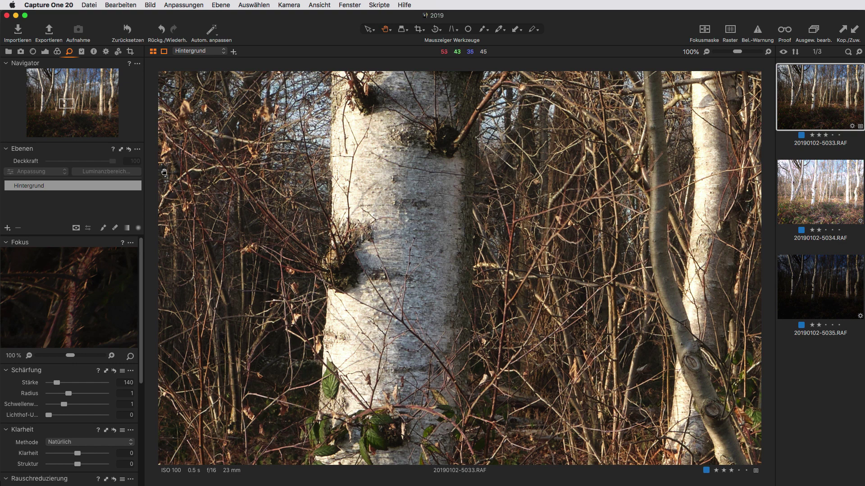
{"action": "left_click", "coordinate": [122, 371]}
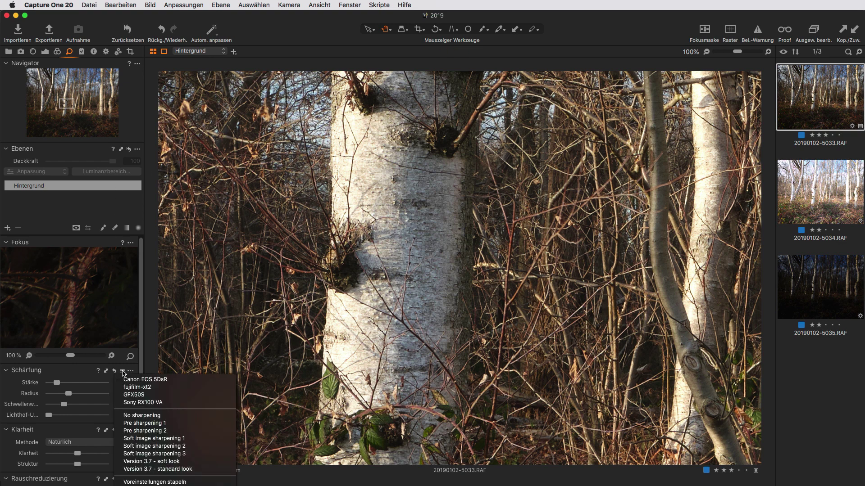
{"action": "left_click", "coordinate": [134, 394]}
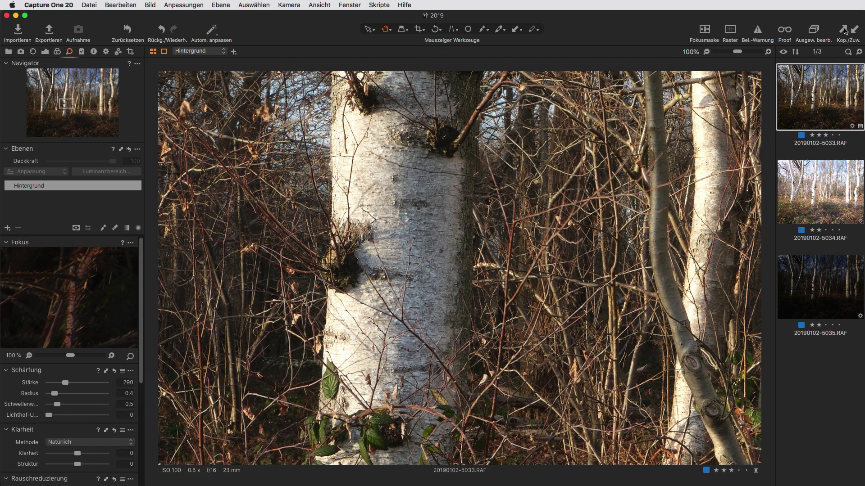
{"action": "left_click", "coordinate": [706, 52]}
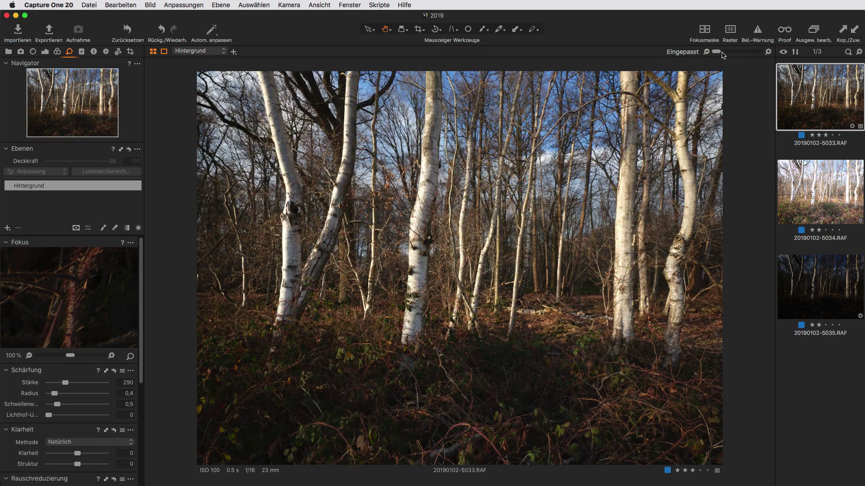
Step: Apply the same sharpening to the other brackets, ending on 20190102-5035.RAF
{"action": "left_click", "coordinate": [831, 173]}
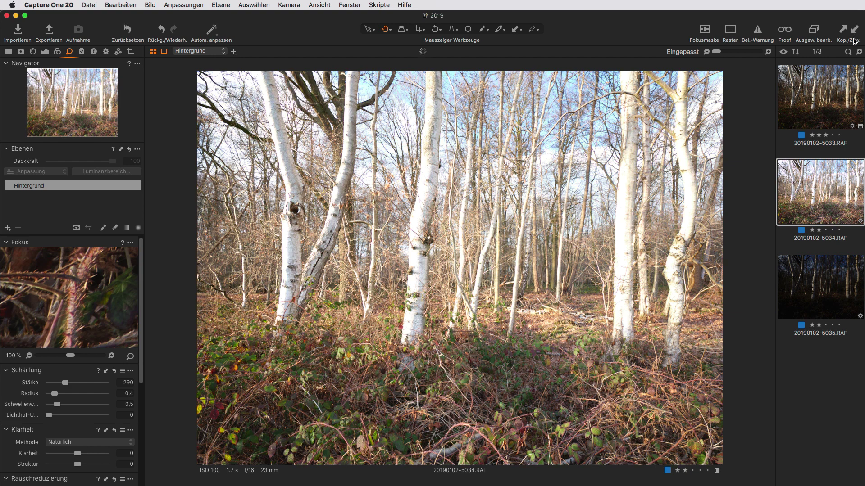
{"action": "left_click", "coordinate": [826, 270]}
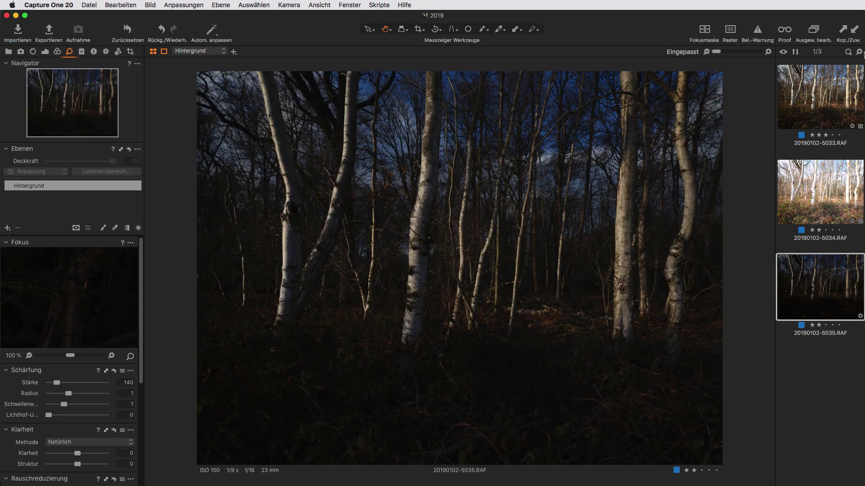
{"action": "left_click", "coordinate": [855, 30]}
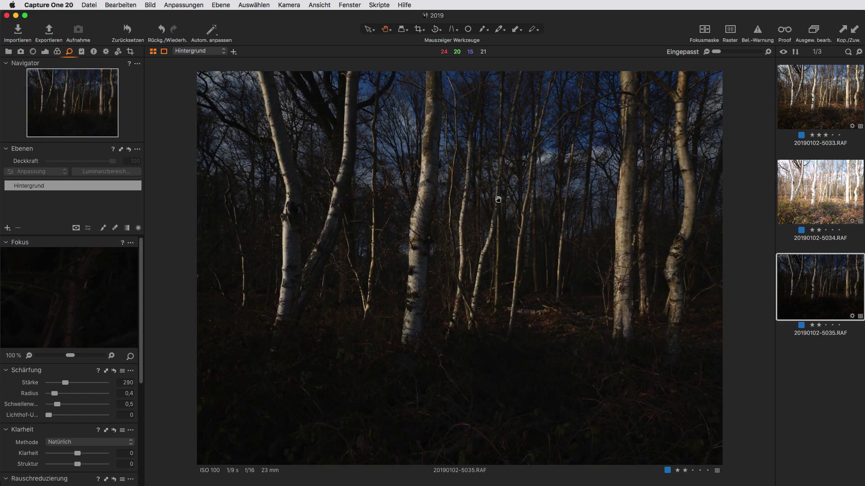
Step: In the grid, select all three bracketed RAF photos and open their context menu
{"action": "key", "text": "super+alt+v"}
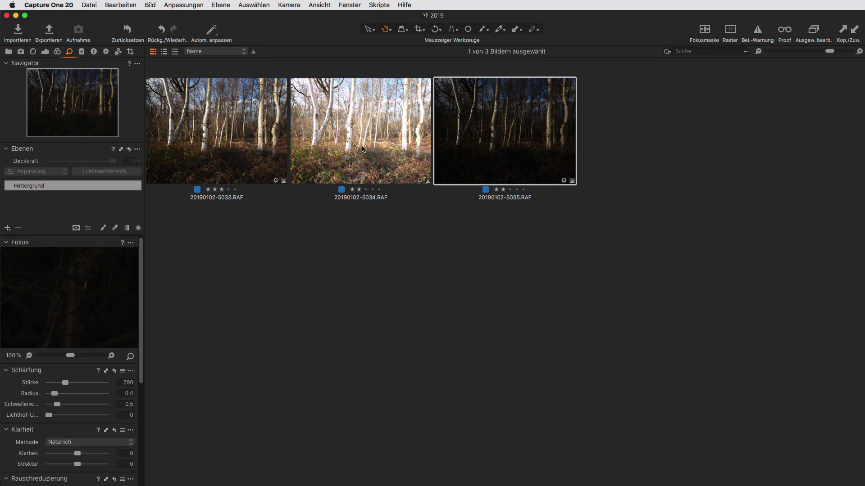
{"action": "left_click", "coordinate": [254, 134]}
{"action": "left_click", "coordinate": [523, 127], "text": "shift"}
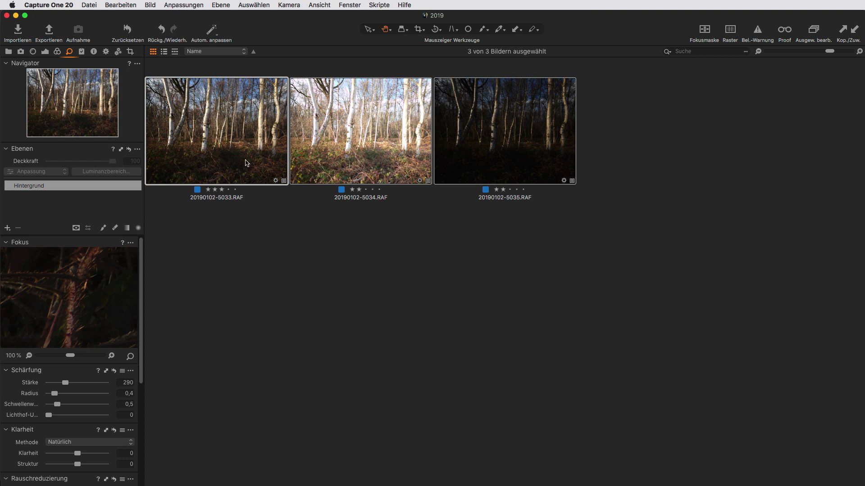
{"action": "right_click", "coordinate": [252, 138]}
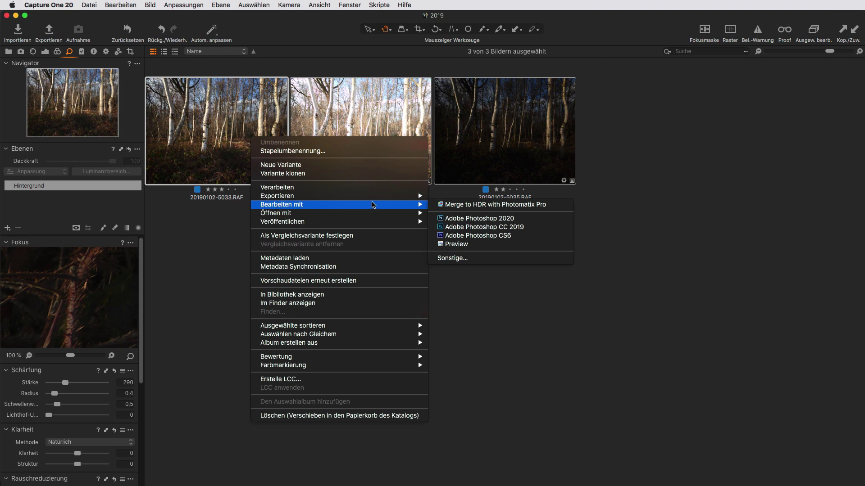
{"action": "mouse_move", "coordinate": [337, 204]}
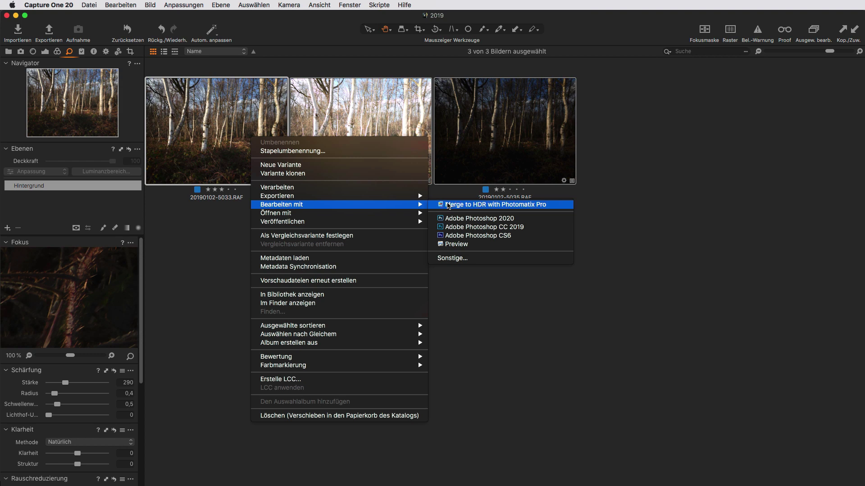
Step: Start Merge to HDR with Photomatix Pro, keeping combined file names and TIFF 16-BIT format
{"action": "left_click", "coordinate": [449, 206]}
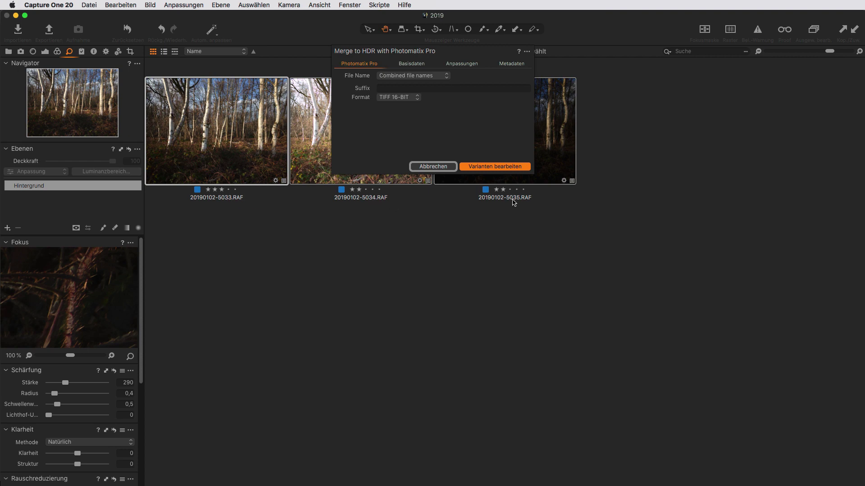
{"action": "left_click", "coordinate": [403, 77]}
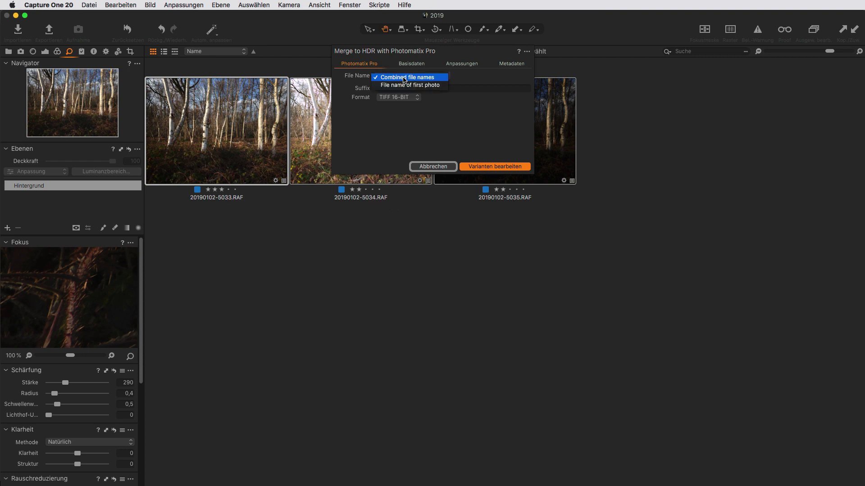
{"action": "left_click", "coordinate": [404, 77]}
{"action": "left_click", "coordinate": [407, 99]}
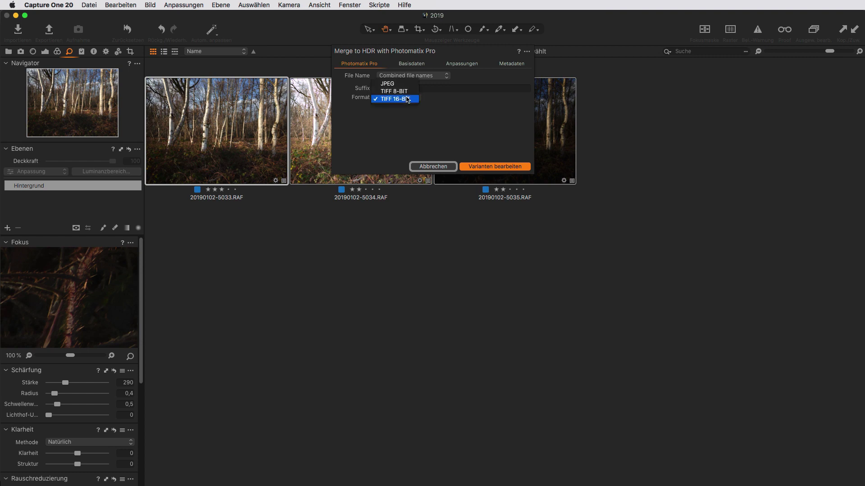
{"action": "left_click", "coordinate": [410, 99]}
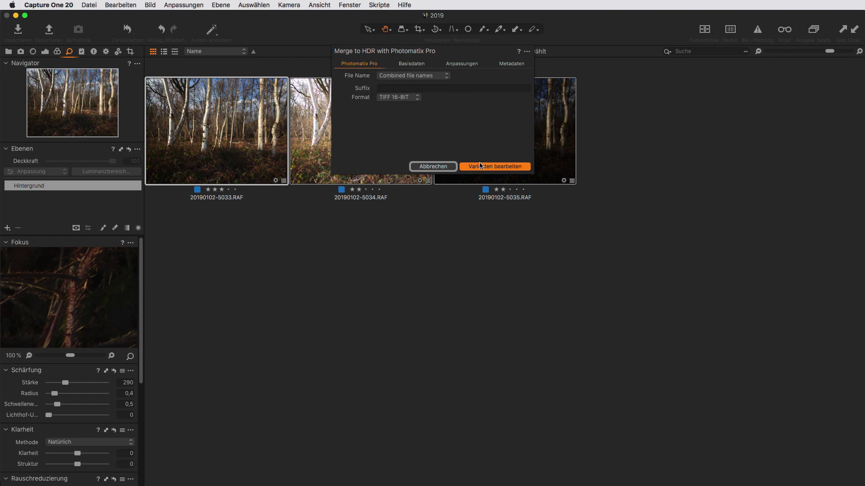
Step: Review the Basisdaten, Anpassungen and Metadaten settings, then send the frames to Photomatix Pro
{"action": "left_click", "coordinate": [419, 64]}
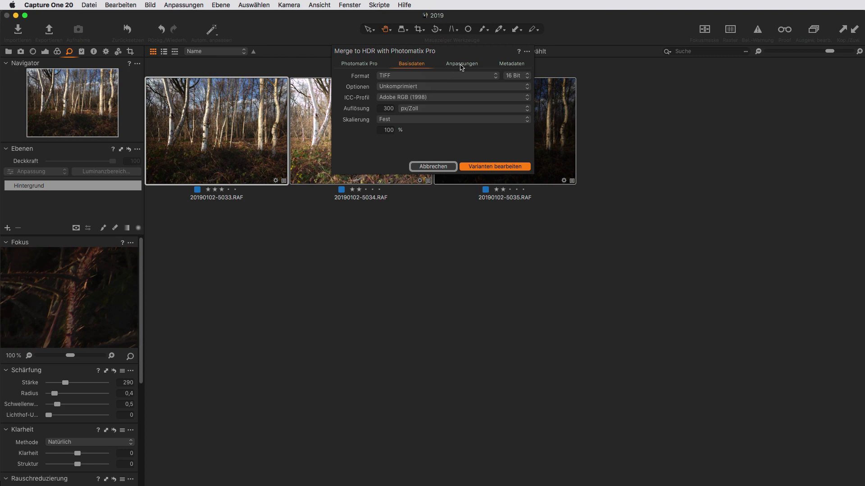
{"action": "left_click", "coordinate": [463, 64]}
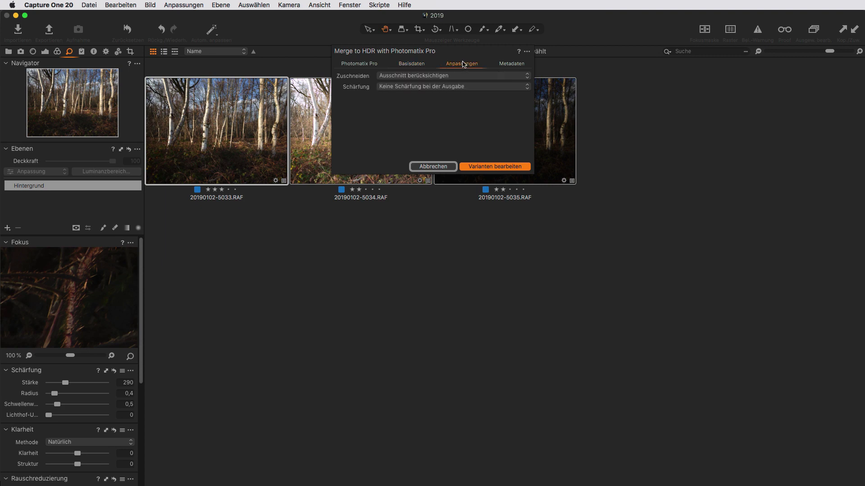
{"action": "left_click", "coordinate": [508, 66]}
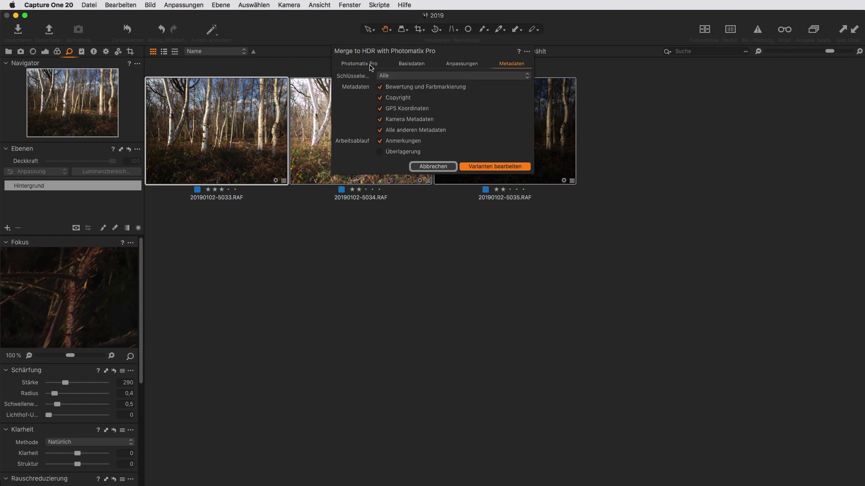
{"action": "left_click", "coordinate": [372, 65]}
{"action": "left_click", "coordinate": [482, 168]}
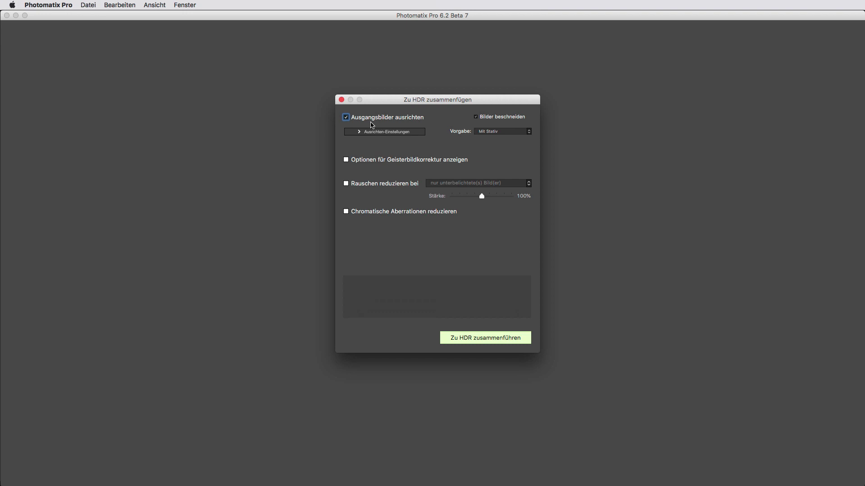
Step: Merge the three exposures to HDR with alignment on and ghost correction off
{"action": "mouse_move", "coordinate": [387, 118]}
{"action": "left_click", "coordinate": [359, 132]}
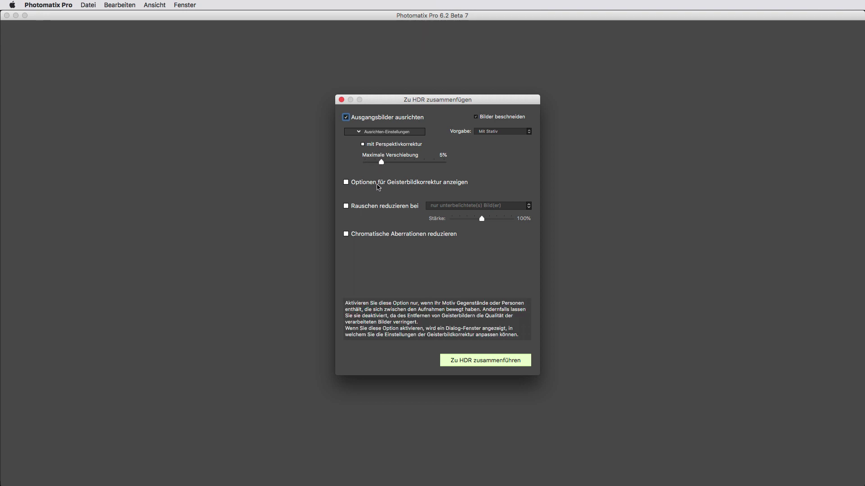
{"action": "left_click", "coordinate": [379, 183]}
{"action": "left_click", "coordinate": [392, 183]}
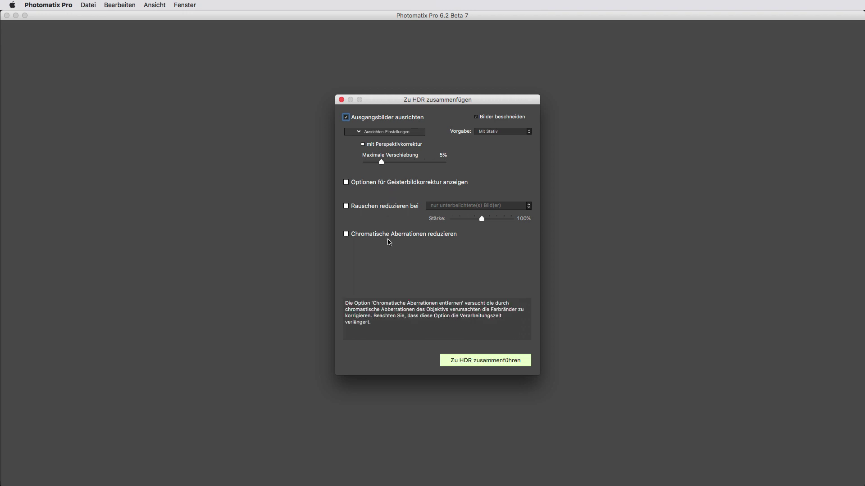
{"action": "left_click", "coordinate": [490, 360]}
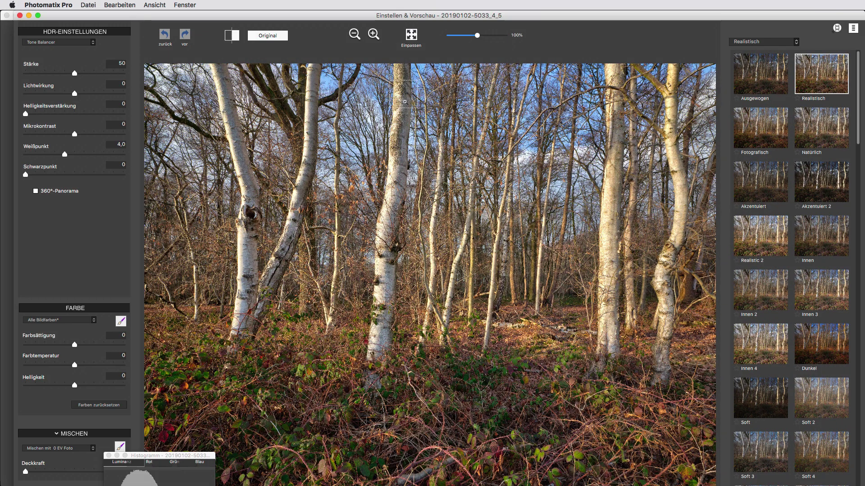
Step: Move and enlarge the Einstellen & Vorschau window until the finishing buttons show
{"action": "left_click_drag", "start_coordinate": [458, 16], "coordinate": [446, 15]}
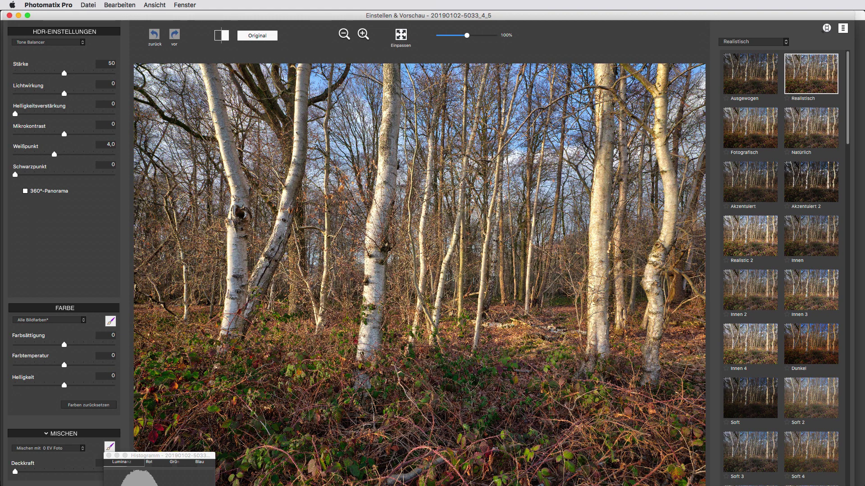
{"action": "mouse_move", "coordinate": [861, 485]}
{"action": "left_mouse_down"}
{"action": "mouse_move", "coordinate": [861, 475]}
{"action": "mouse_move", "coordinate": [864, 484]}
{"action": "left_mouse_up"}
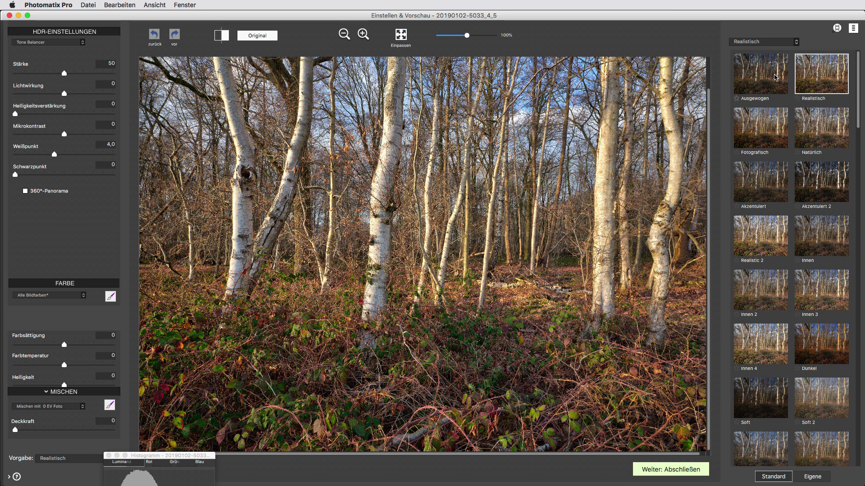
Step: Preview the Fotografisch, Natürlich, Monochrom and S&W presets on the merged HDR
{"action": "left_click", "coordinate": [823, 86]}
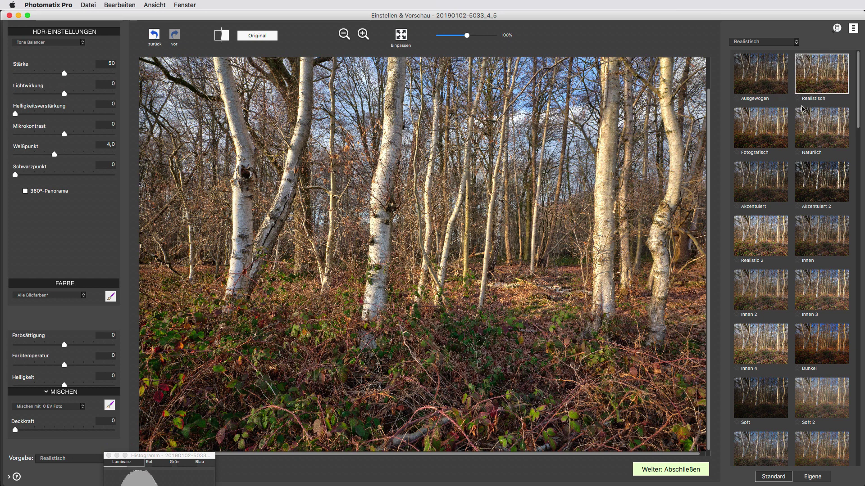
{"action": "left_click", "coordinate": [775, 130]}
{"action": "left_click", "coordinate": [808, 144]}
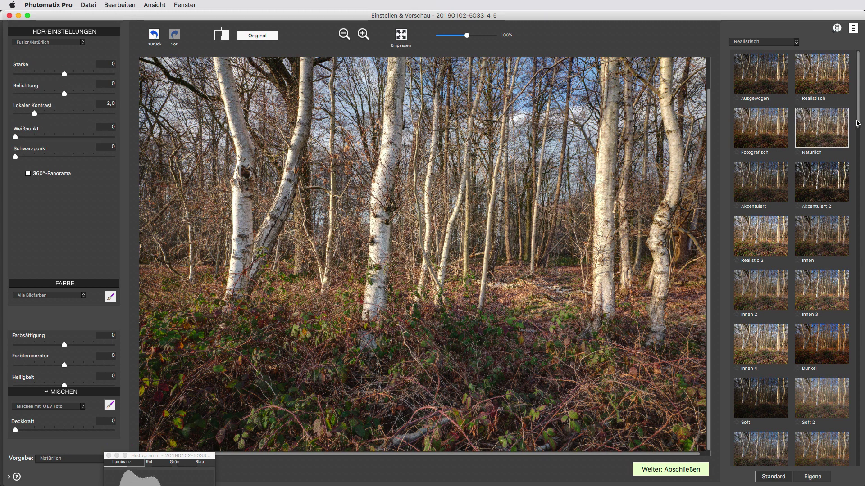
{"action": "left_click_drag", "start_coordinate": [857, 123], "coordinate": [863, 441]}
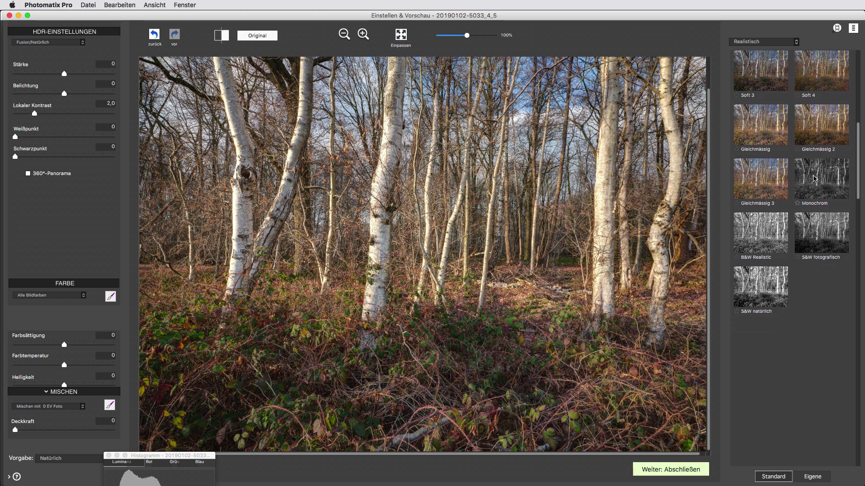
{"action": "left_click", "coordinate": [840, 181]}
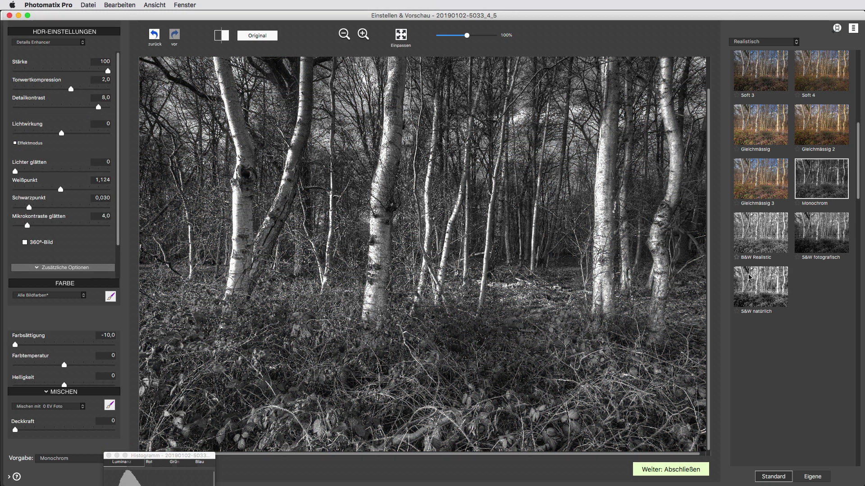
{"action": "left_click", "coordinate": [758, 252]}
{"action": "left_click", "coordinate": [806, 244]}
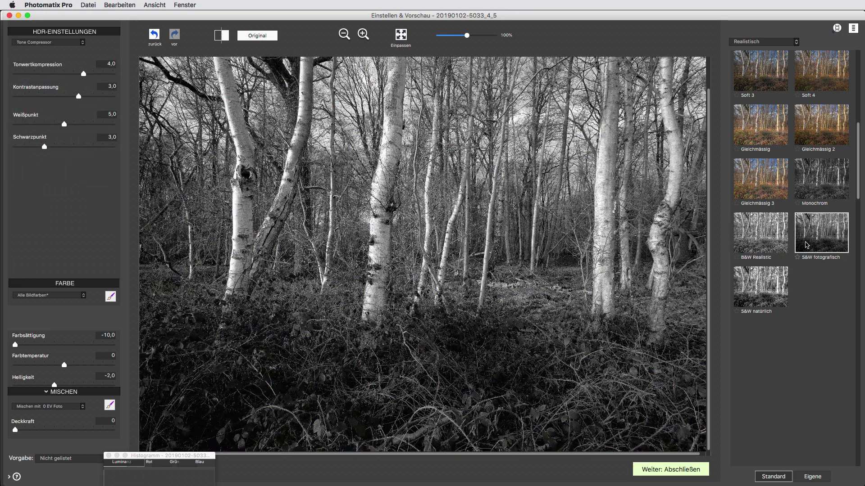
{"action": "left_click", "coordinate": [775, 288]}
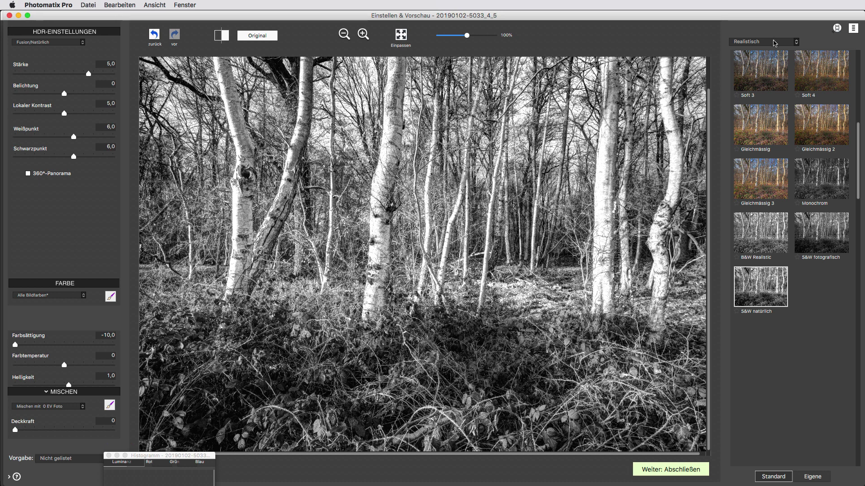
Step: Reapply the Realistisch preset from the style list and finish tone mapping
{"action": "left_click", "coordinate": [774, 42]}
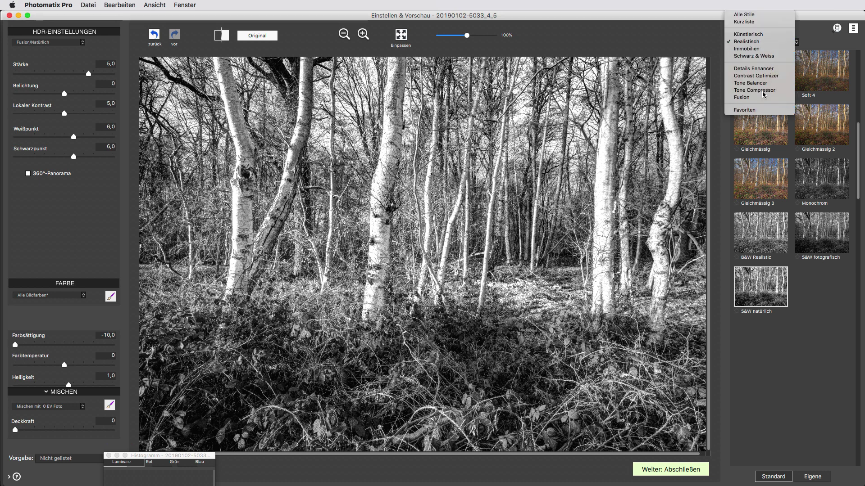
{"action": "left_click", "coordinate": [774, 42]}
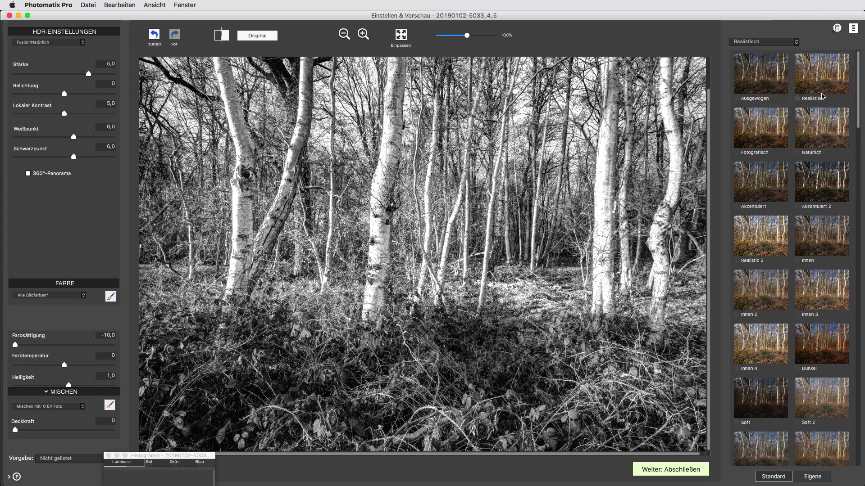
{"action": "left_click", "coordinate": [822, 84]}
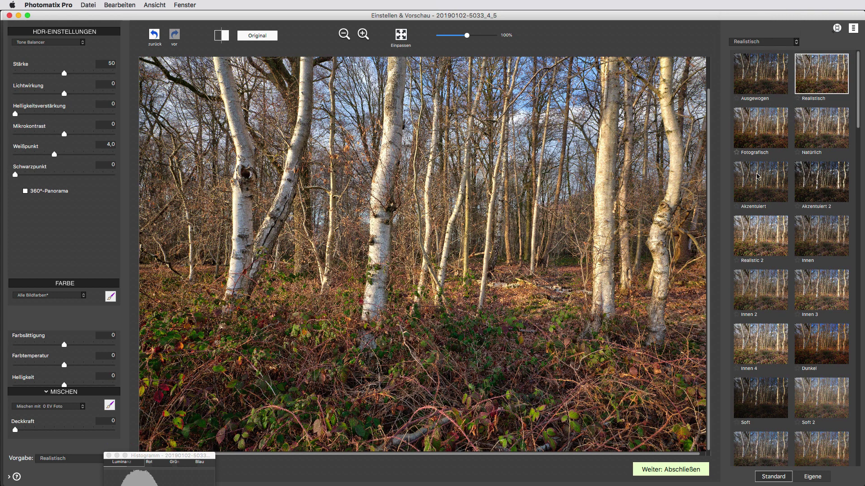
{"action": "left_click", "coordinate": [701, 469]}
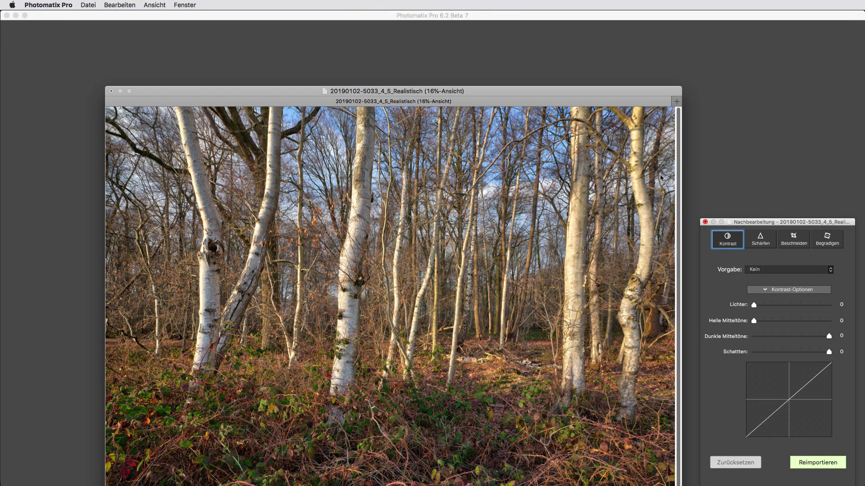
Step: Apply the Leichter Kontrast preset (highlights +15, shadows −25) and reimport the result into Capture One
{"action": "left_click_drag", "start_coordinate": [619, 95], "coordinate": [612, 17]}
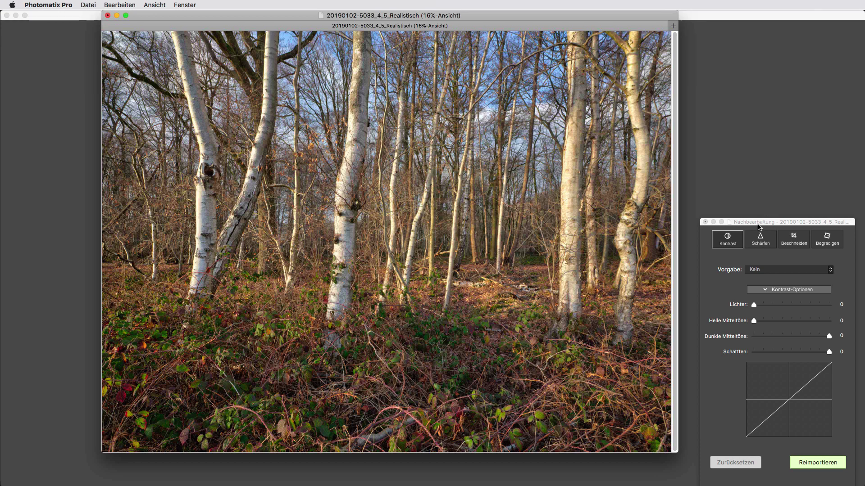
{"action": "left_click_drag", "start_coordinate": [760, 223], "coordinate": [737, 72]}
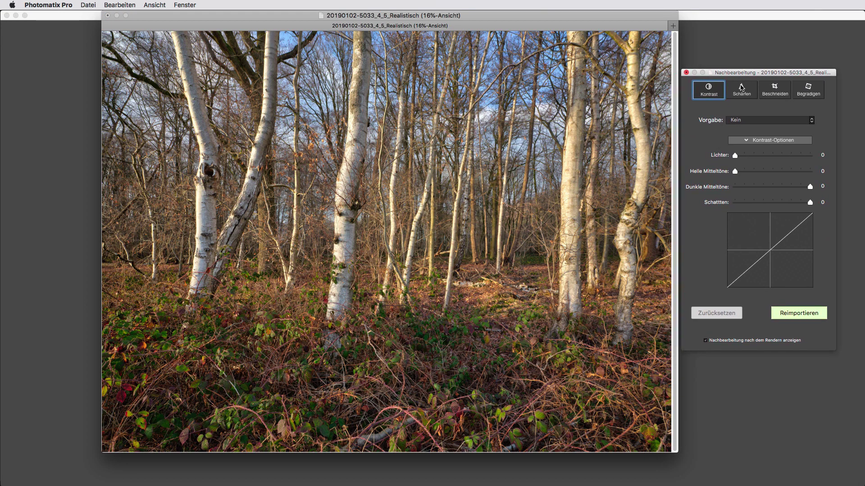
{"action": "left_click", "coordinate": [761, 122]}
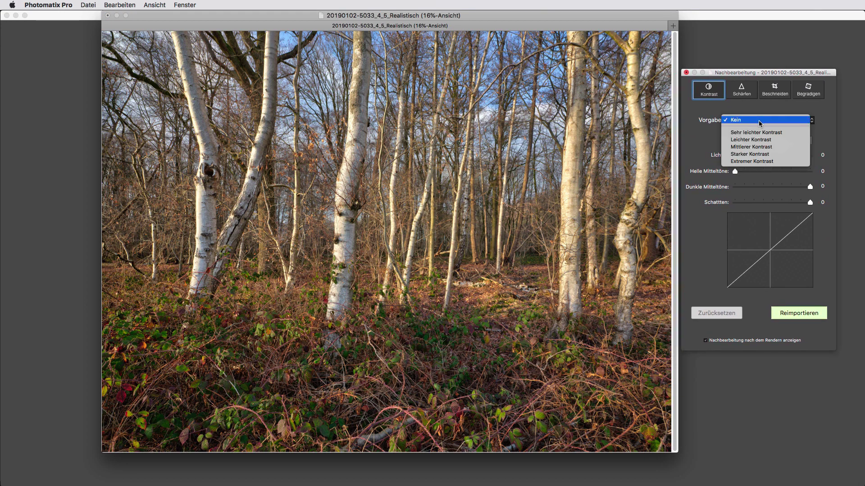
{"action": "left_click", "coordinate": [760, 140]}
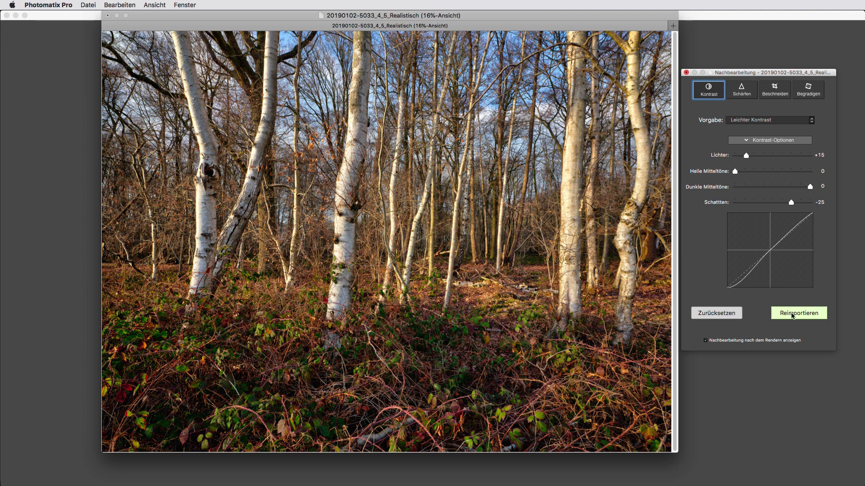
{"action": "left_click", "coordinate": [793, 317]}
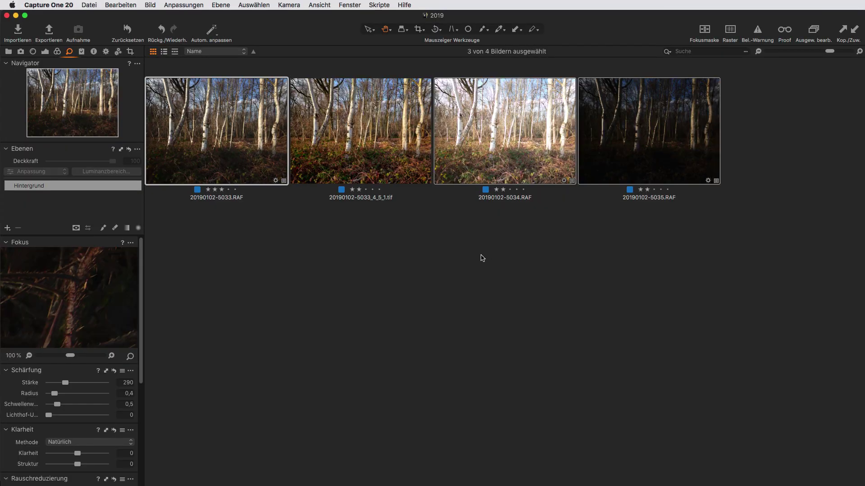
{"action": "left_click", "coordinate": [401, 166]}
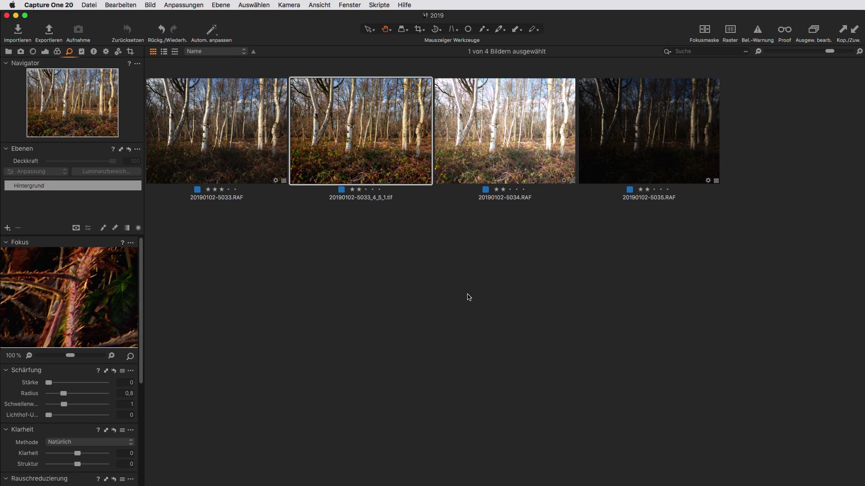
{"action": "key", "text": "super+alt+v"}
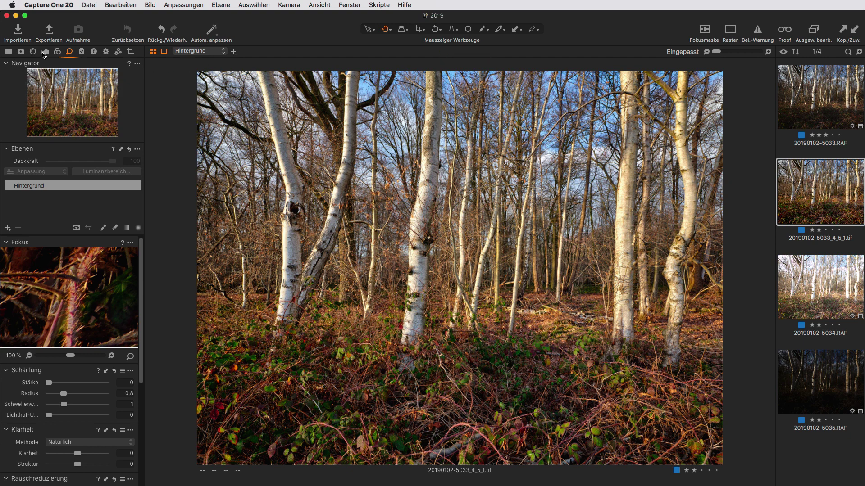
Step: In the Belichtung tools, adjust the HDR Tiefen slider of the reimported TIFF
{"action": "left_click", "coordinate": [45, 52]}
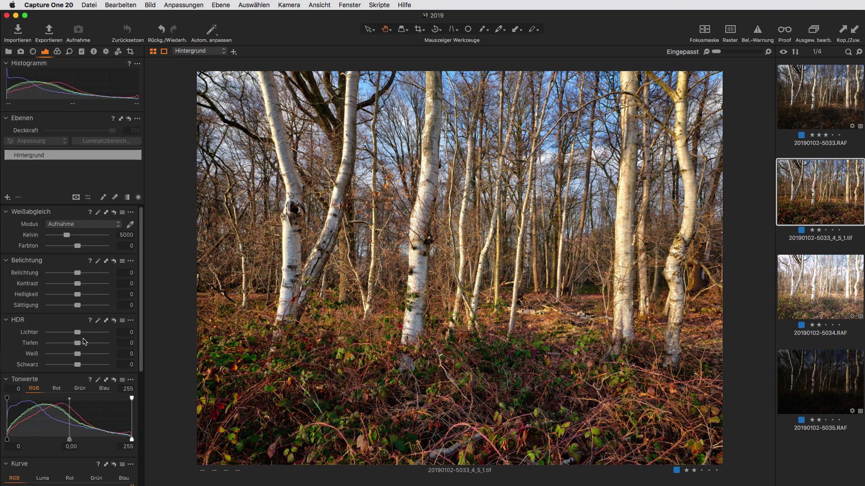
{"action": "mouse_move", "coordinate": [78, 343]}
{"action": "left_mouse_down"}
{"action": "mouse_move", "coordinate": [87, 344]}
{"action": "mouse_move", "coordinate": [77, 345]}
{"action": "left_mouse_up"}
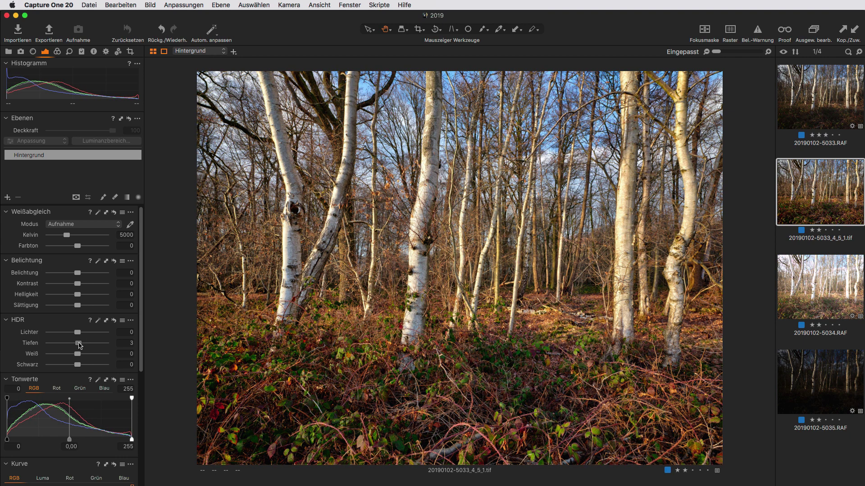